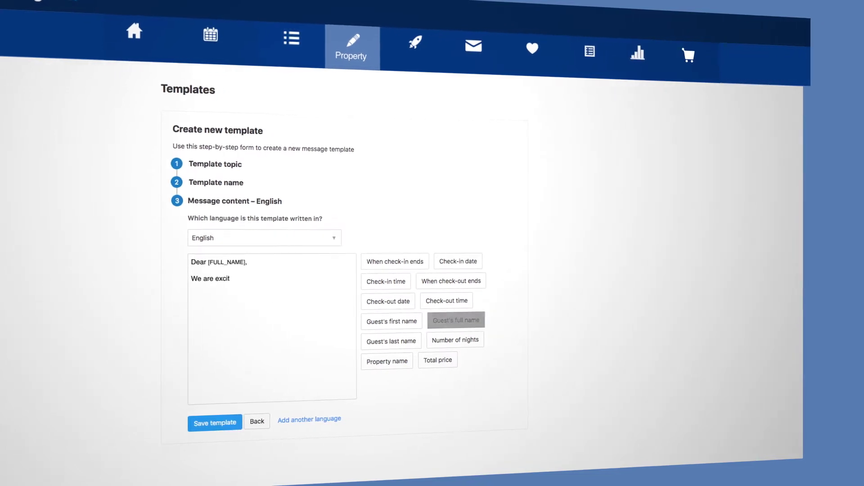
{"action": "type", "text": "excited to welcome you to"}
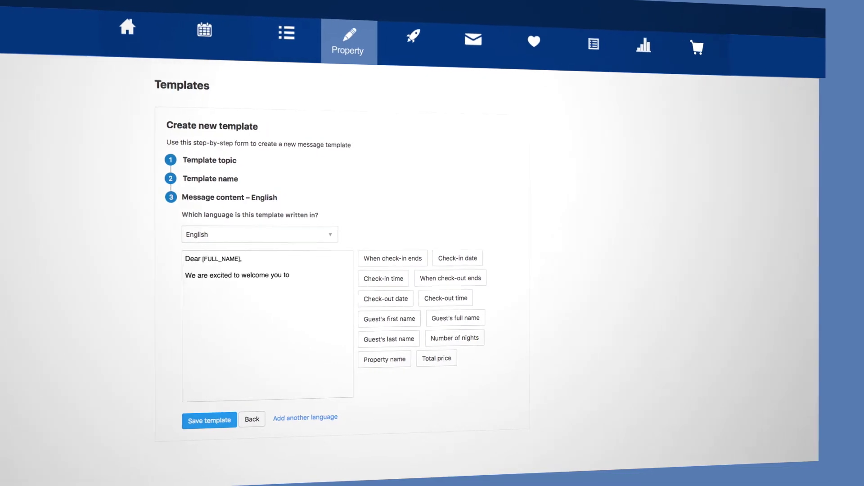